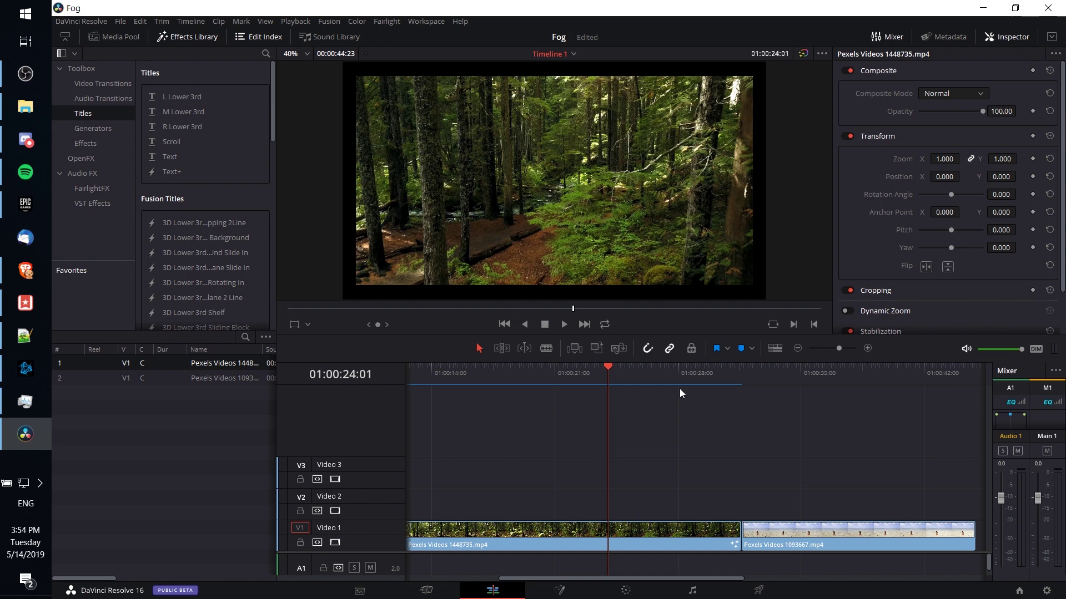
{"action": "key", "text": "space"}
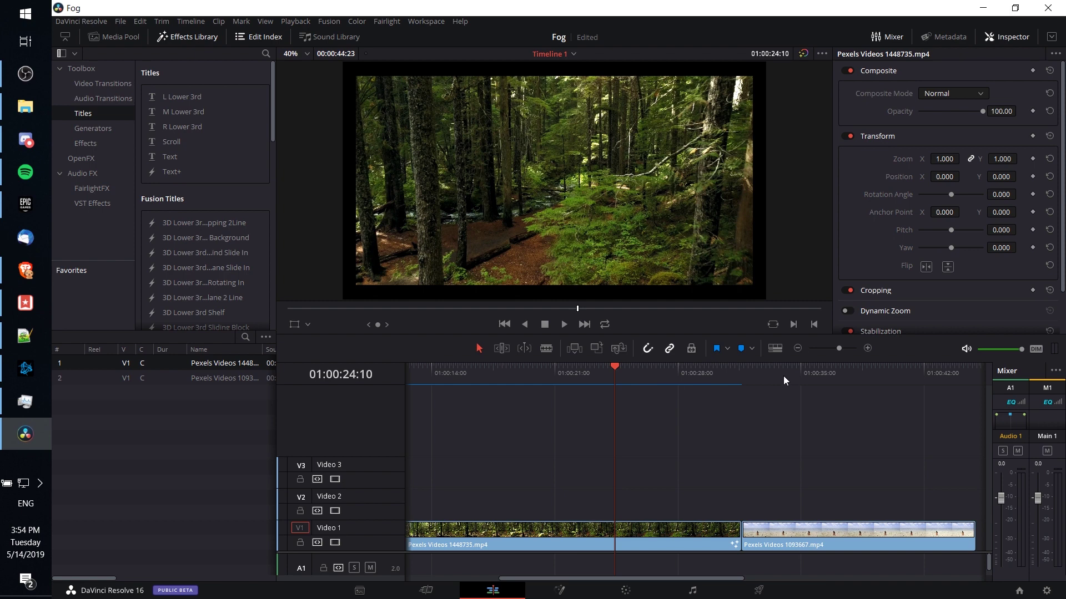
{"action": "left_click", "coordinate": [782, 371]}
{"action": "left_click", "coordinate": [652, 372]}
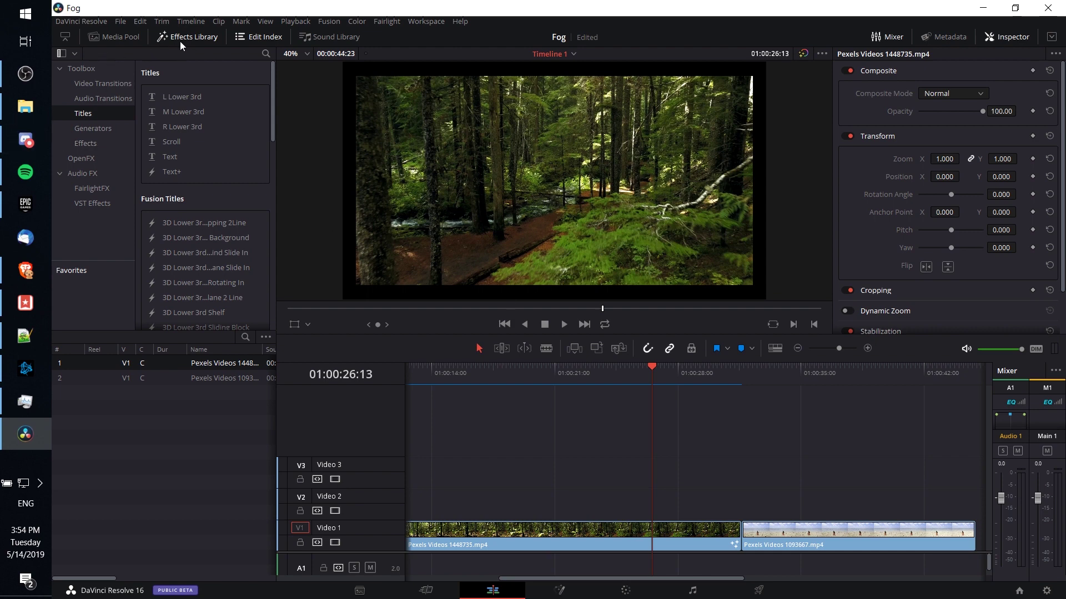
Step: Add an Adjustment Clip on Video 2 above the cut and lengthen it so it overlaps both the forest and beach clips
{"action": "left_click", "coordinate": [113, 143]}
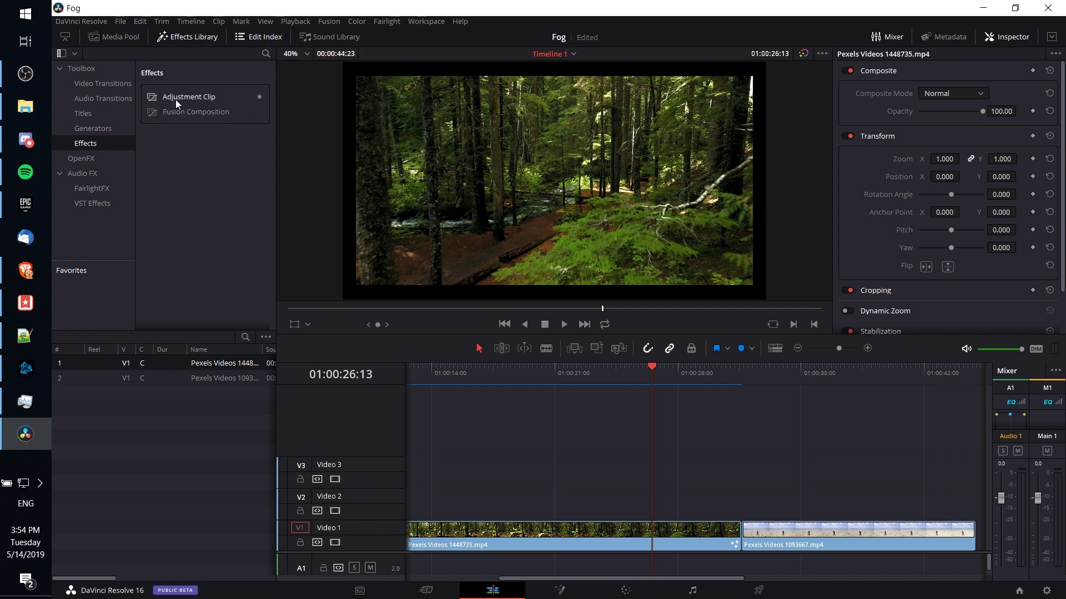
{"action": "left_click_drag", "start_coordinate": [175, 99], "coordinate": [691, 505]}
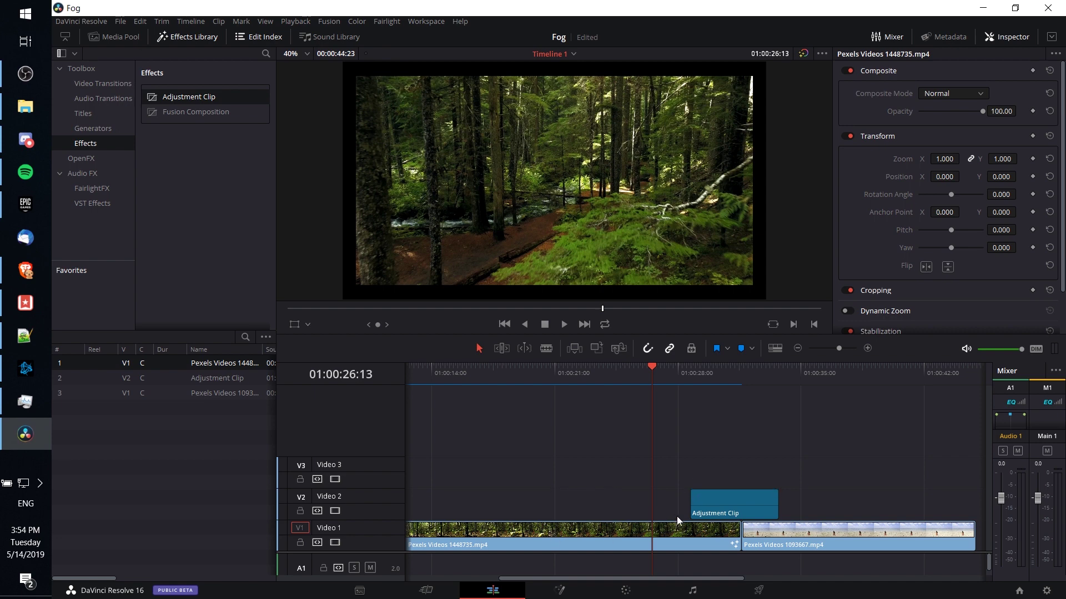
{"action": "left_click_drag", "start_coordinate": [713, 505], "coordinate": [711, 473]}
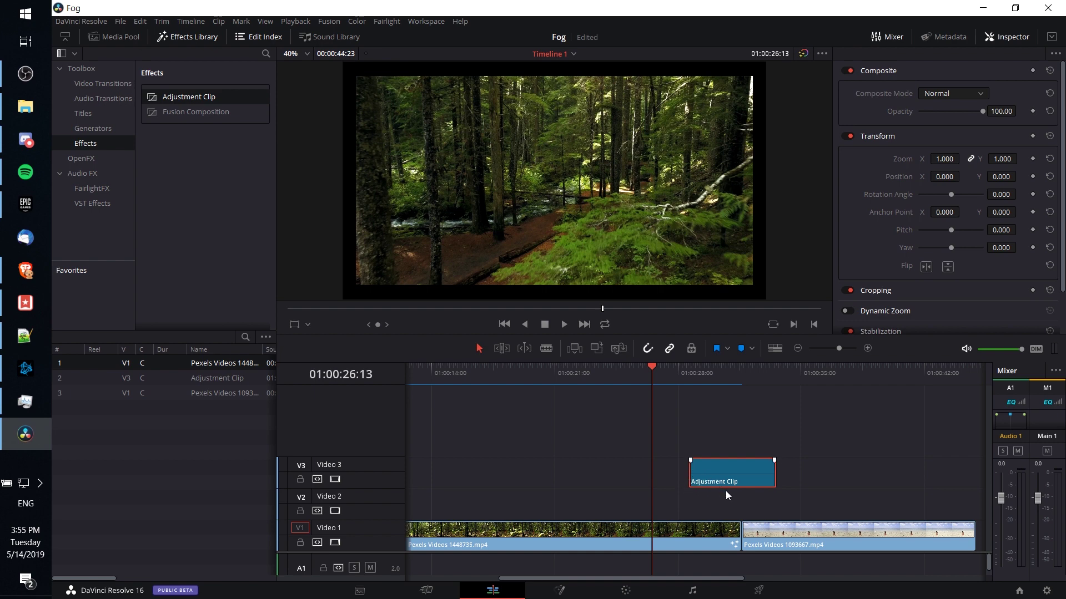
{"action": "left_click_drag", "start_coordinate": [721, 474], "coordinate": [671, 502]}
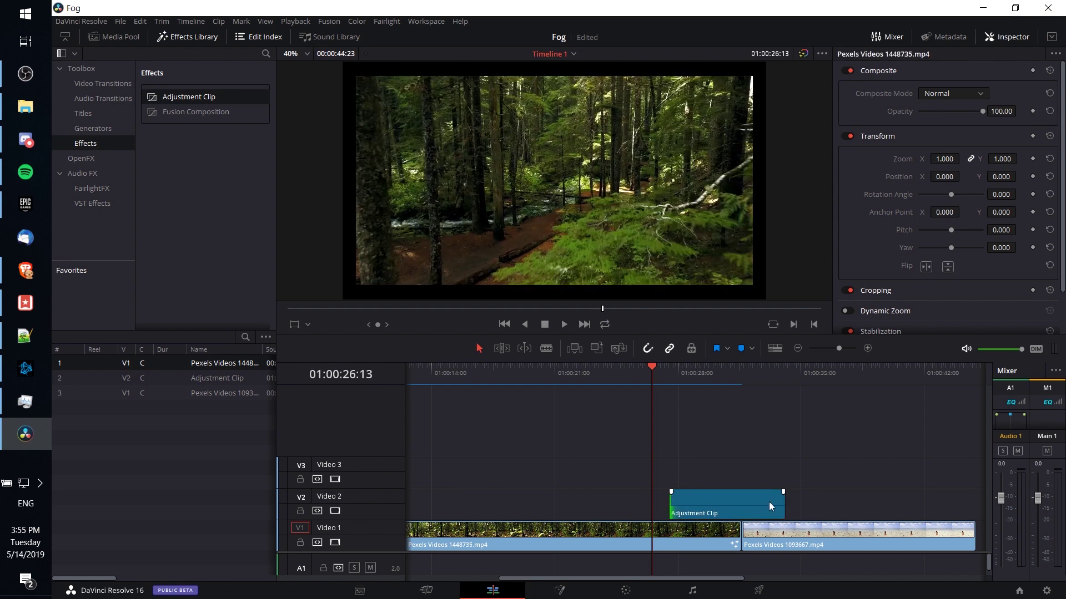
{"action": "left_click_drag", "start_coordinate": [779, 502], "coordinate": [815, 502]}
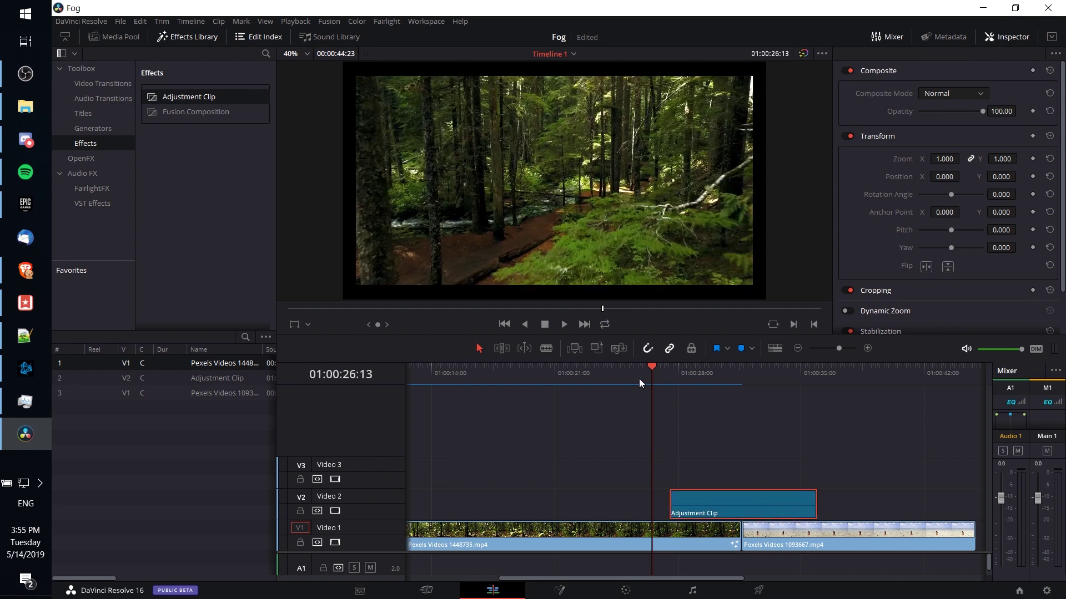
Step: Set the adjustment clip's zoom to 1.360 on both axes and scrub across the cut to view the result
{"action": "left_click_drag", "start_coordinate": [648, 367], "coordinate": [703, 368]}
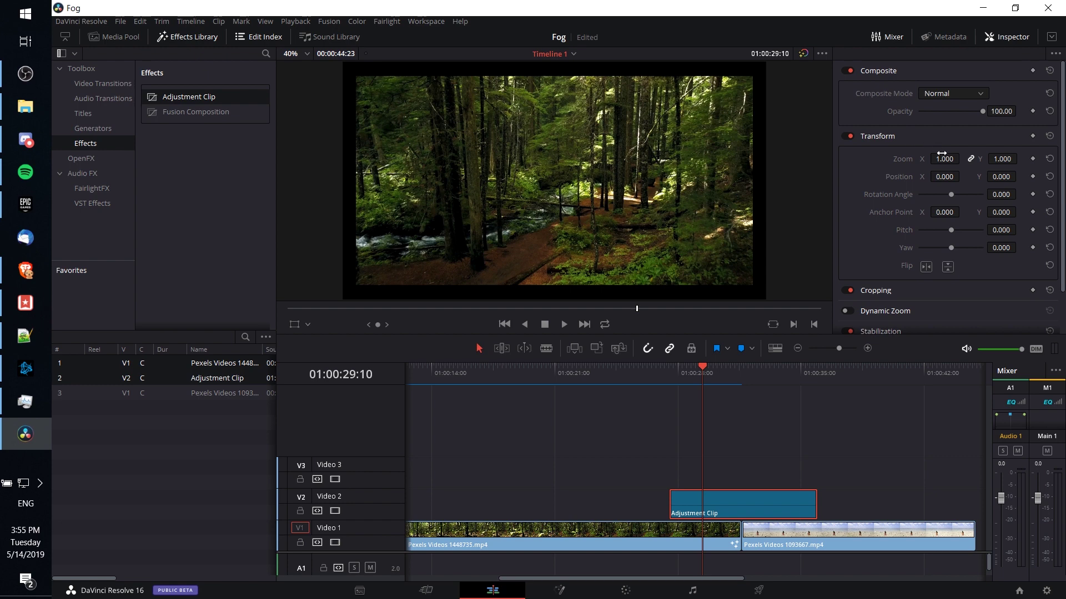
{"action": "left_click_drag", "start_coordinate": [944, 159], "coordinate": [963, 158]}
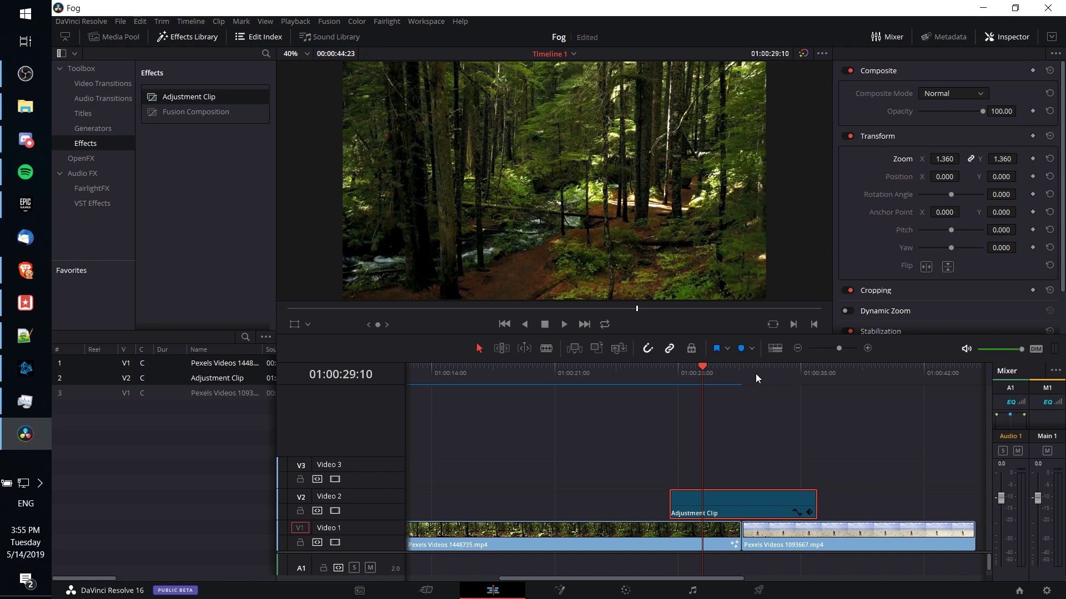
{"action": "left_click_drag", "start_coordinate": [733, 375], "coordinate": [769, 375]}
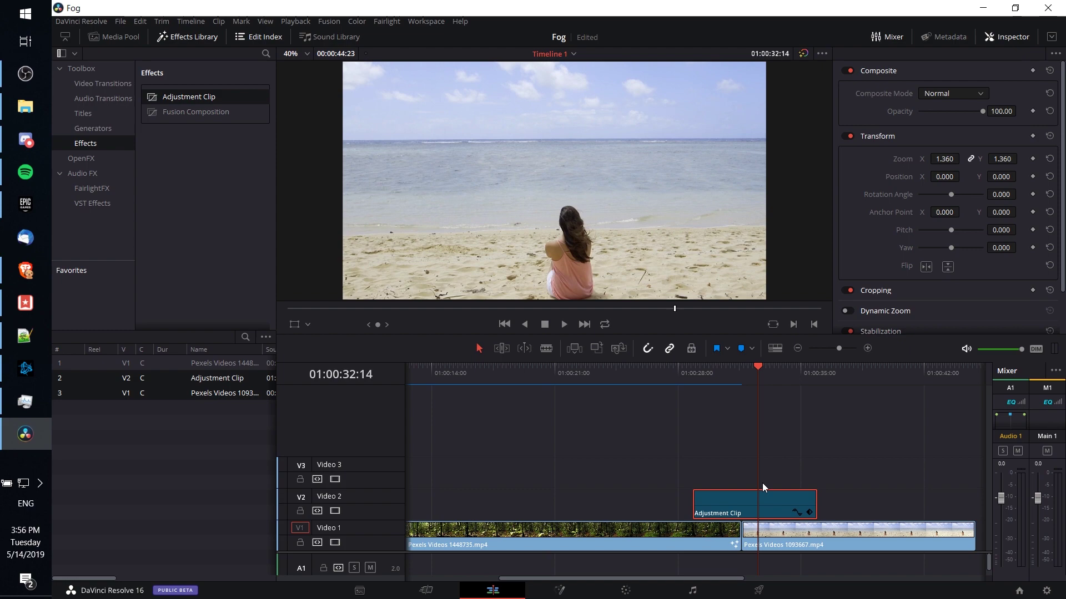
Step: Extend the adjustment clip's start back to about 01:00:19:09 over the forest clip and scrub through it
{"action": "left_click_drag", "start_coordinate": [695, 498], "coordinate": [531, 497]}
{"action": "left_click", "coordinate": [561, 381]}
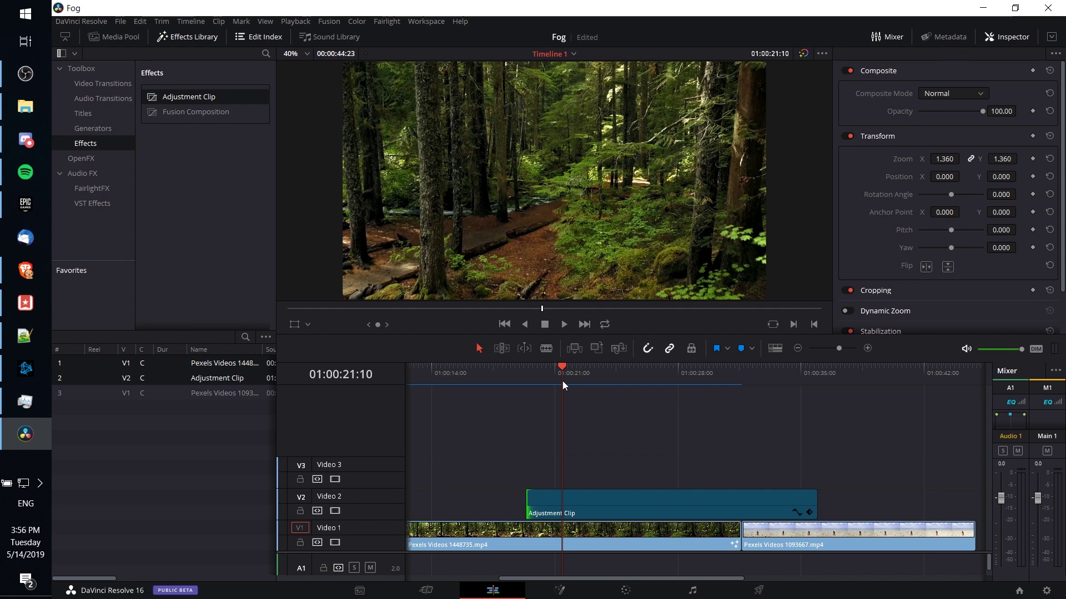
{"action": "left_click_drag", "start_coordinate": [562, 380], "coordinate": [536, 367]}
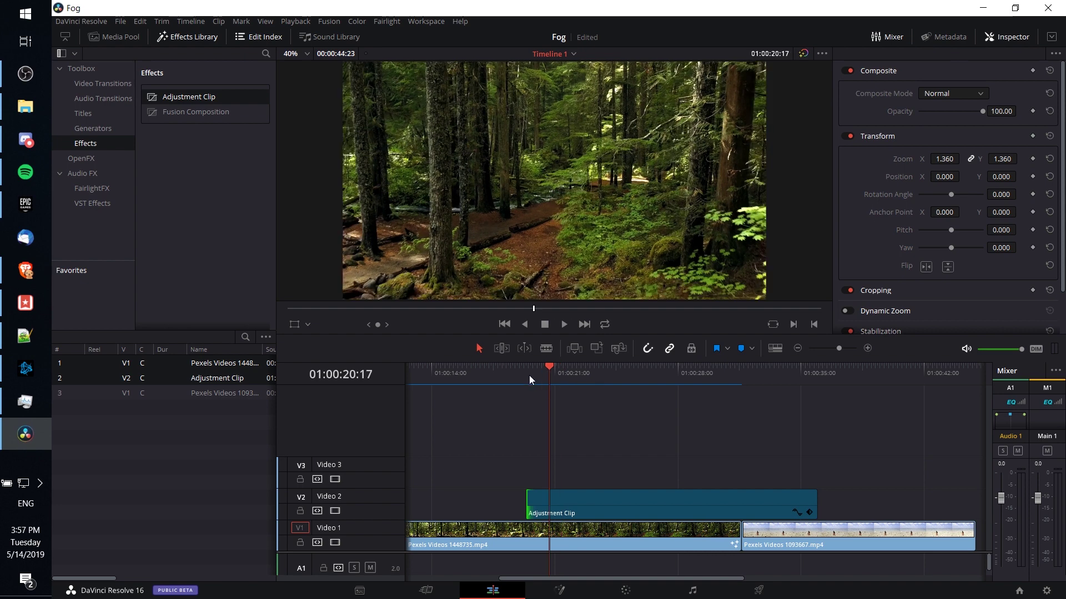
Step: Keyframe the adjustment clip's zoom from 1.000 at 01:00:19:09 to 1.360 at 01:00:20:21
{"action": "left_click", "coordinate": [528, 375]}
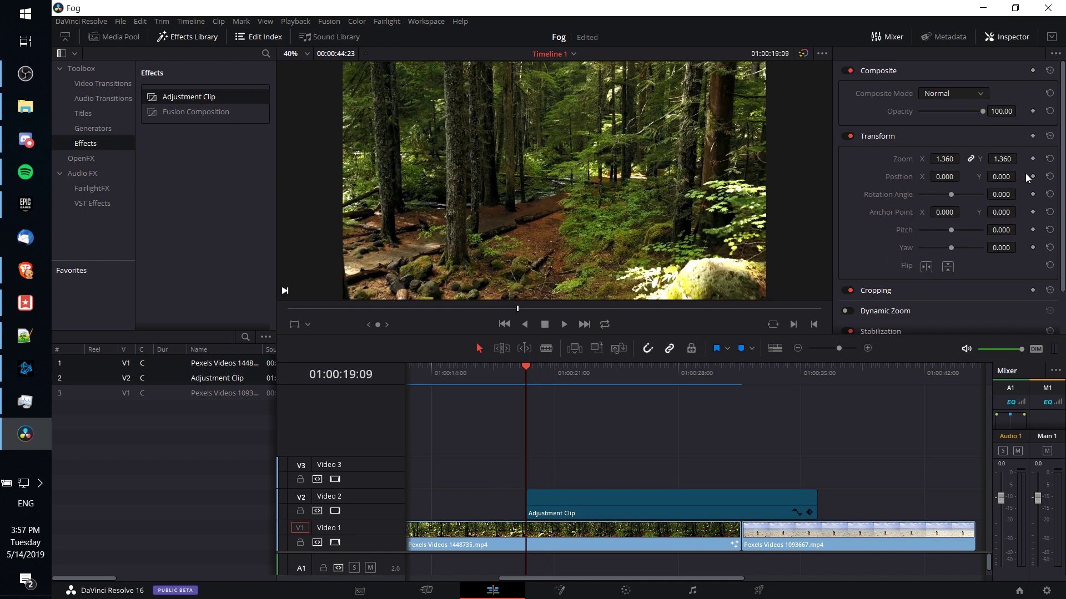
{"action": "left_click", "coordinate": [1032, 159]}
{"action": "left_click", "coordinate": [553, 368]}
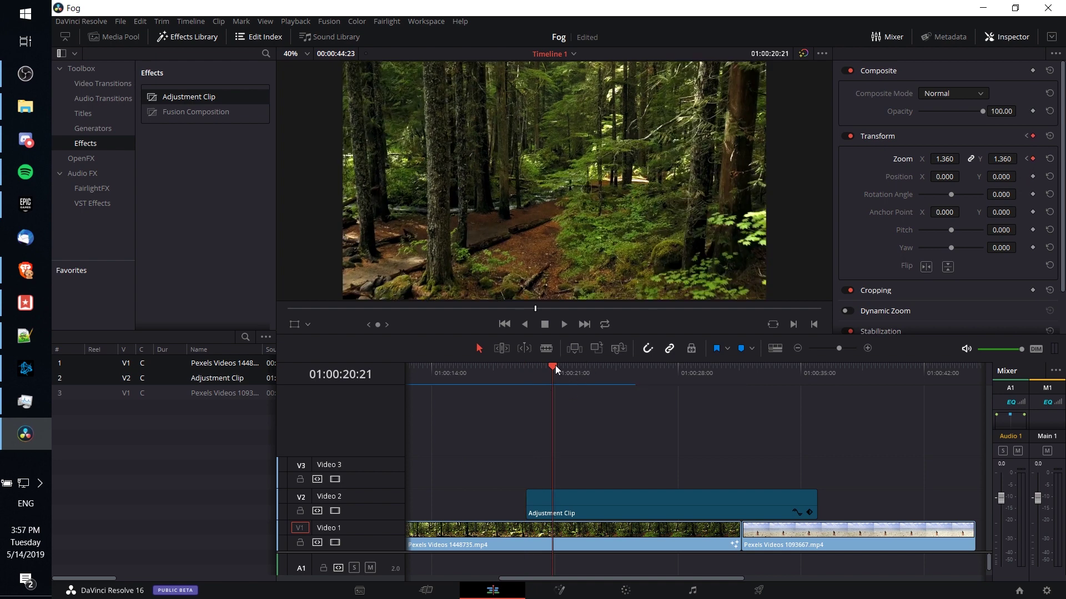
{"action": "left_click_drag", "start_coordinate": [555, 367], "coordinate": [534, 369]}
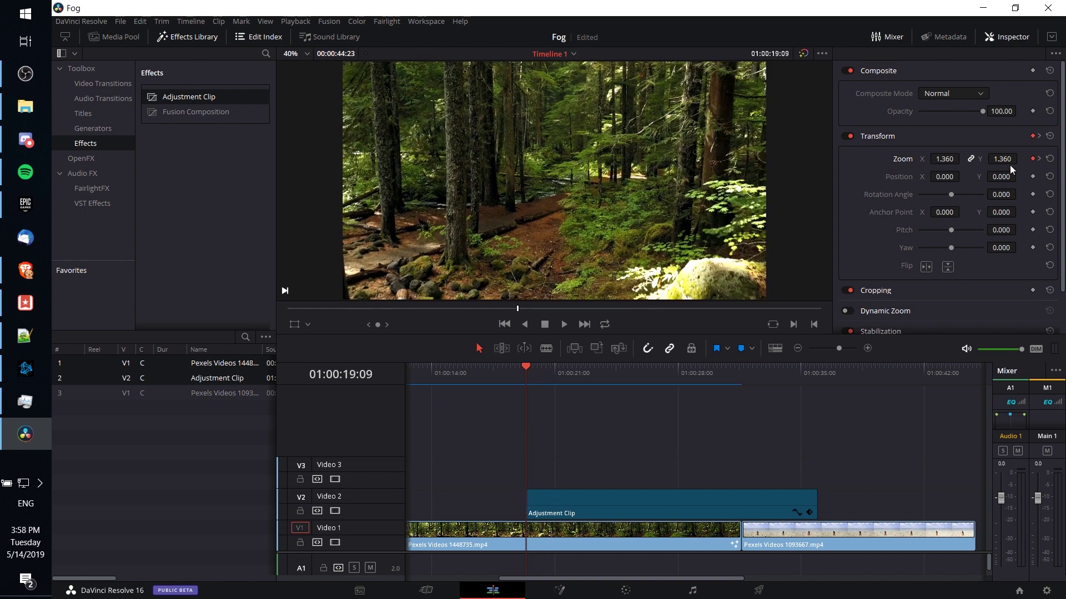
{"action": "left_click_drag", "start_coordinate": [950, 160], "coordinate": [948, 159]}
{"action": "left_click", "coordinate": [948, 159]}
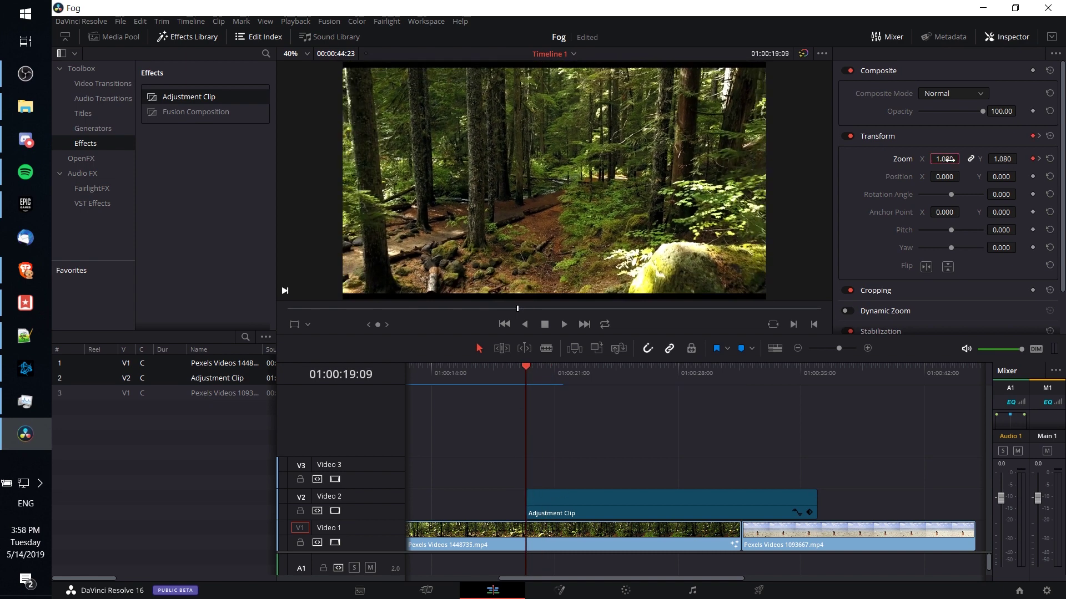
{"action": "type", "text": "1"}
{"action": "key", "text": "Return"}
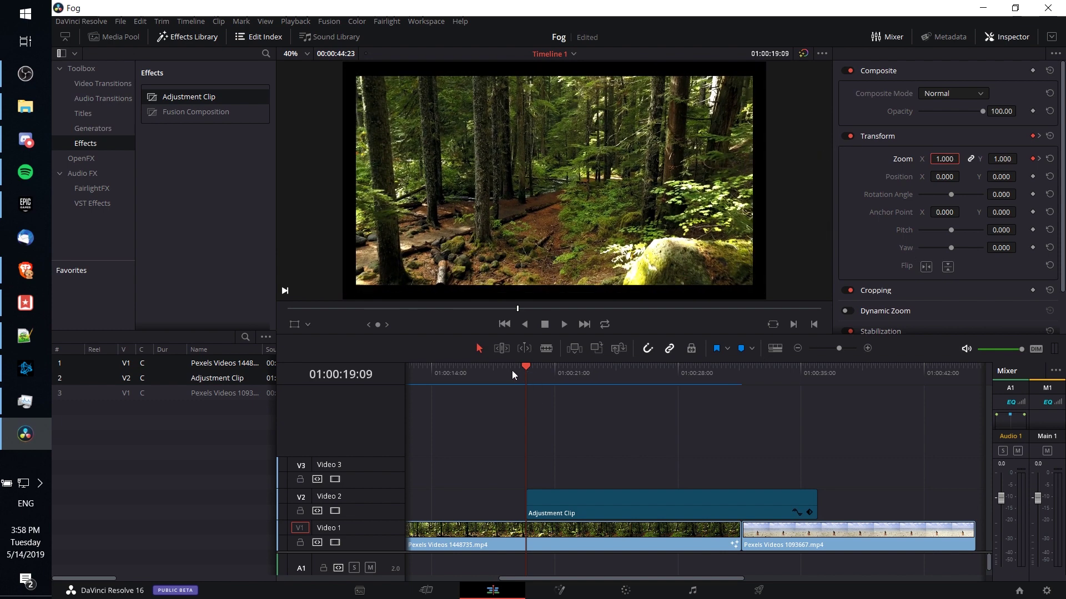
Step: Play back the zoom animation starting just before the adjustment clip, from 01:00:18:12
{"action": "mouse_move", "coordinate": [527, 375]}
{"action": "left_mouse_down"}
{"action": "mouse_move", "coordinate": [555, 370]}
{"action": "mouse_move", "coordinate": [511, 373]}
{"action": "left_mouse_up"}
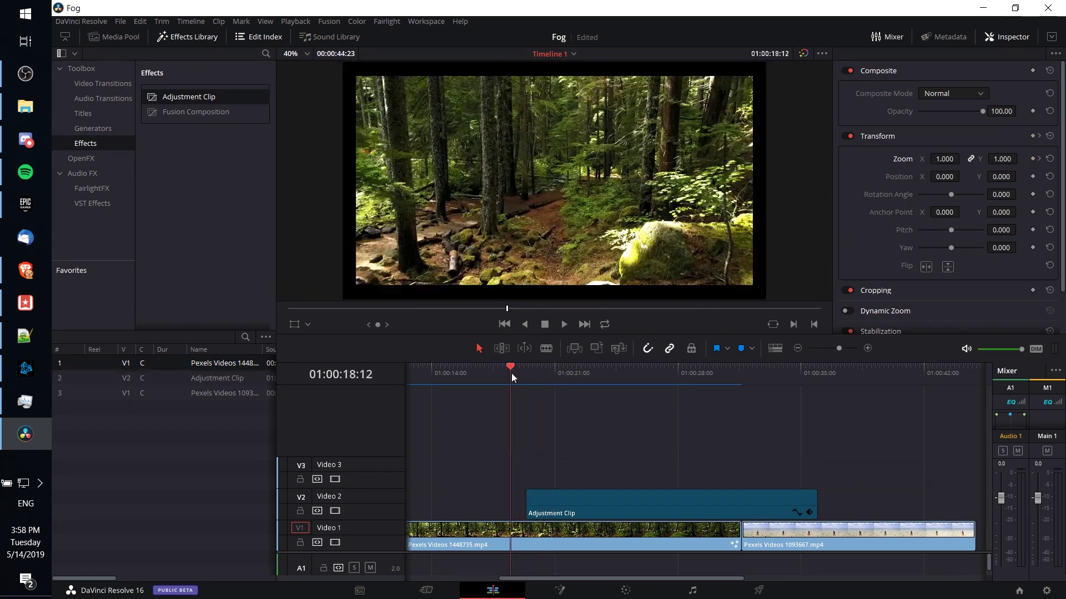
{"action": "key", "text": "space"}
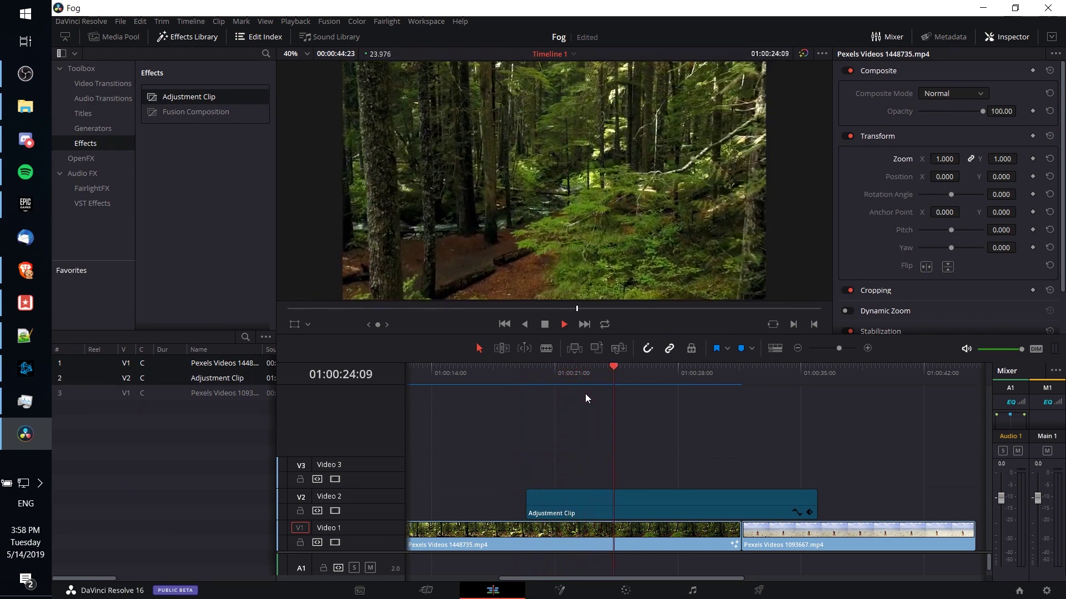
{"action": "key", "text": "space"}
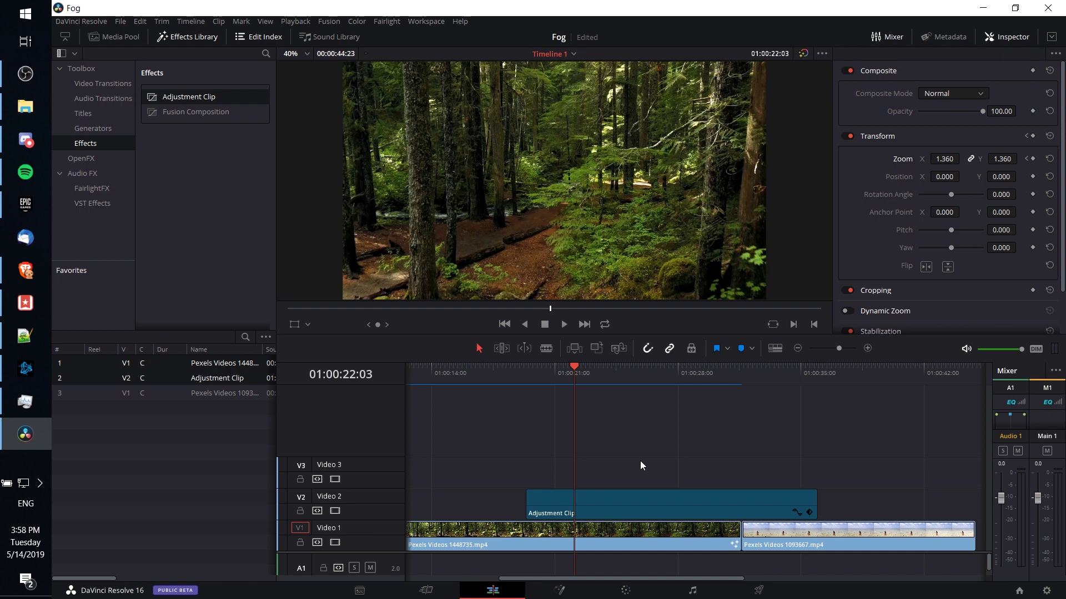
Step: Add the 3D Title In A Box on Video 3 above the adjustment clip and preview it at 01:00:23:09
{"action": "left_click", "coordinate": [94, 116]}
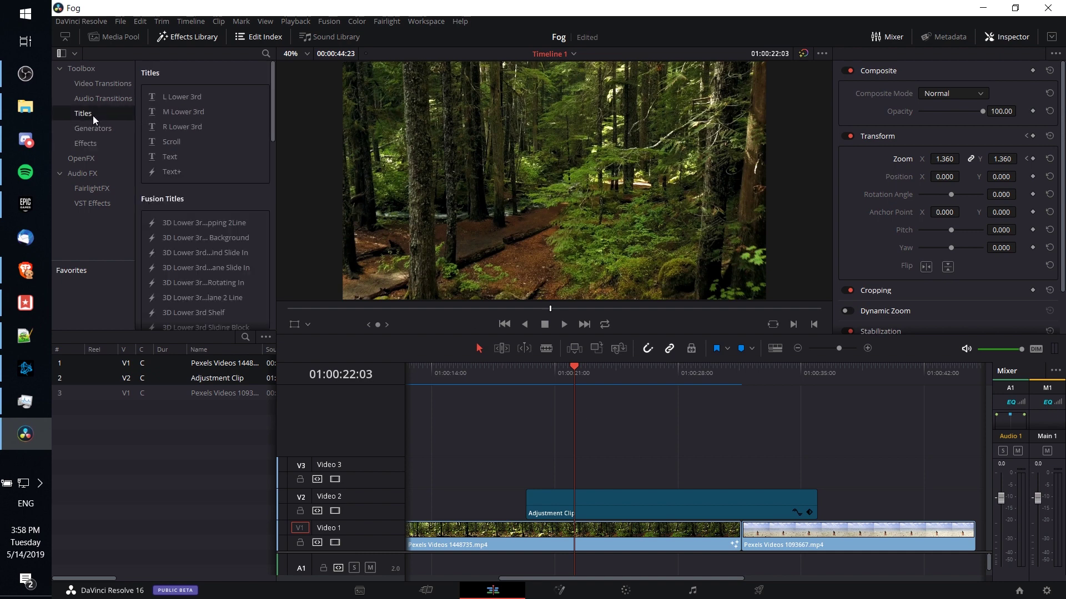
{"action": "scroll", "coordinate": [186, 168], "scroll_direction": "down", "scroll_amount": 10}
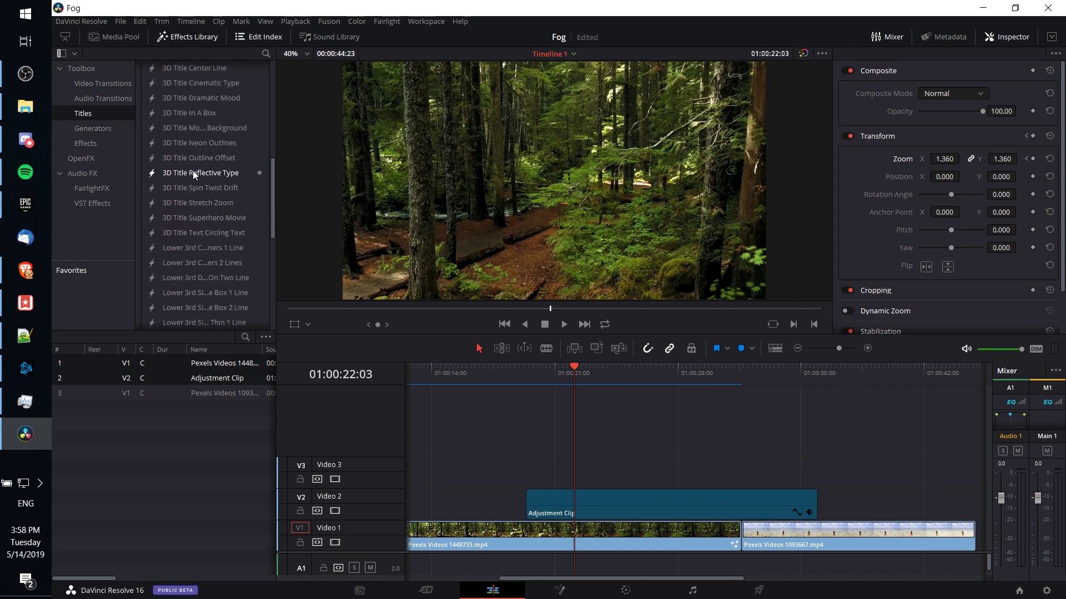
{"action": "scroll", "coordinate": [208, 161], "scroll_direction": "up", "scroll_amount": 3}
{"action": "left_click_drag", "start_coordinate": [175, 113], "coordinate": [563, 472]}
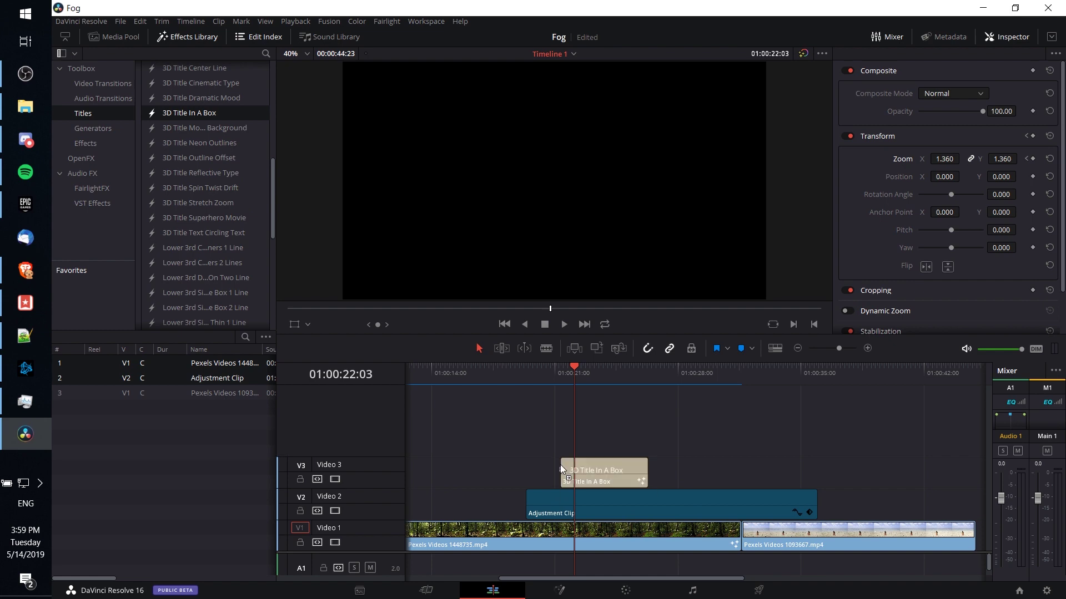
{"action": "left_click", "coordinate": [586, 378]}
{"action": "left_click", "coordinate": [575, 371]}
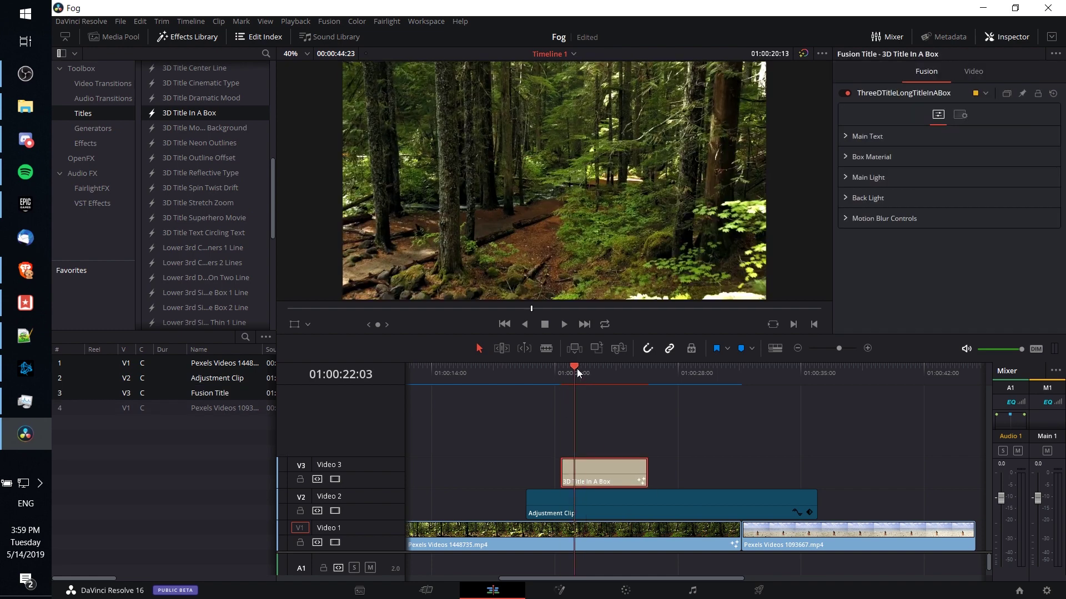
{"action": "left_click", "coordinate": [585, 373]}
{"action": "left_click_drag", "start_coordinate": [571, 371], "coordinate": [597, 367]}
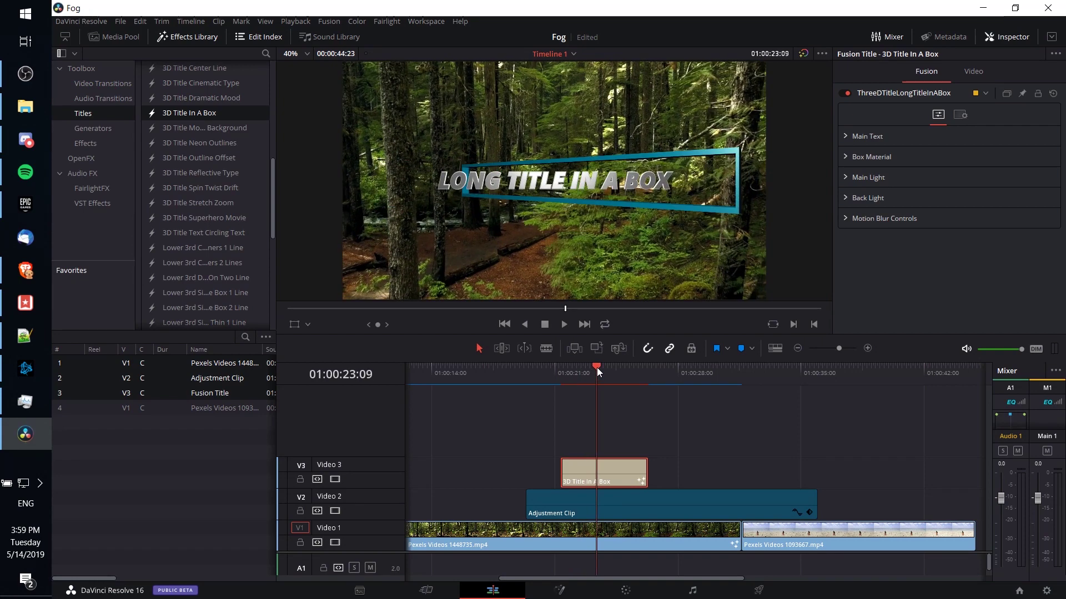
Step: Move the adjustment clip above the title onto a new Video 4 track
{"action": "left_click", "coordinate": [621, 513]}
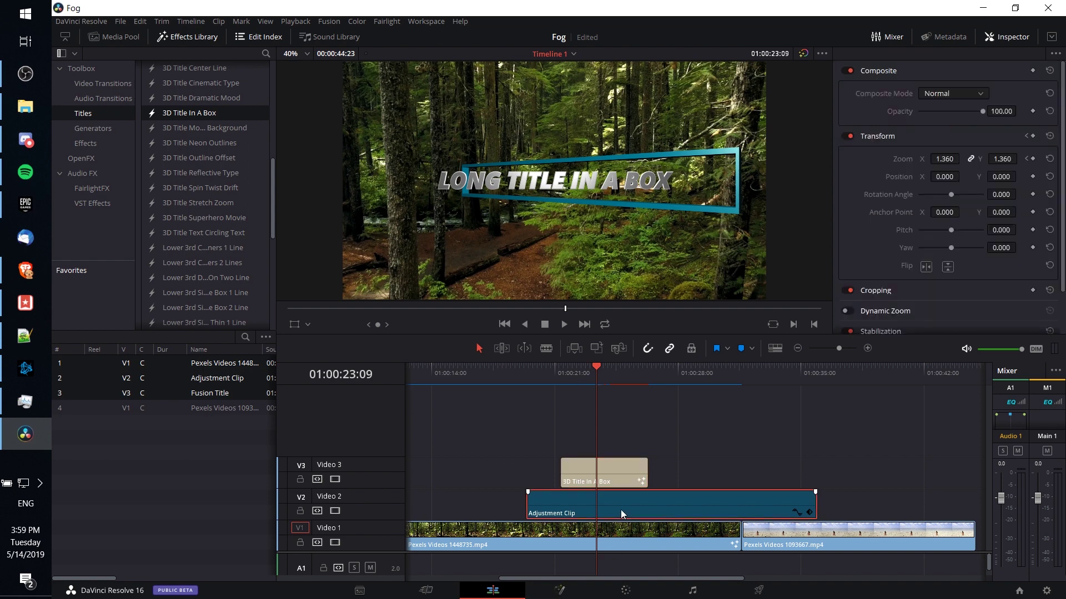
{"action": "left_click_drag", "start_coordinate": [621, 509], "coordinate": [617, 442]}
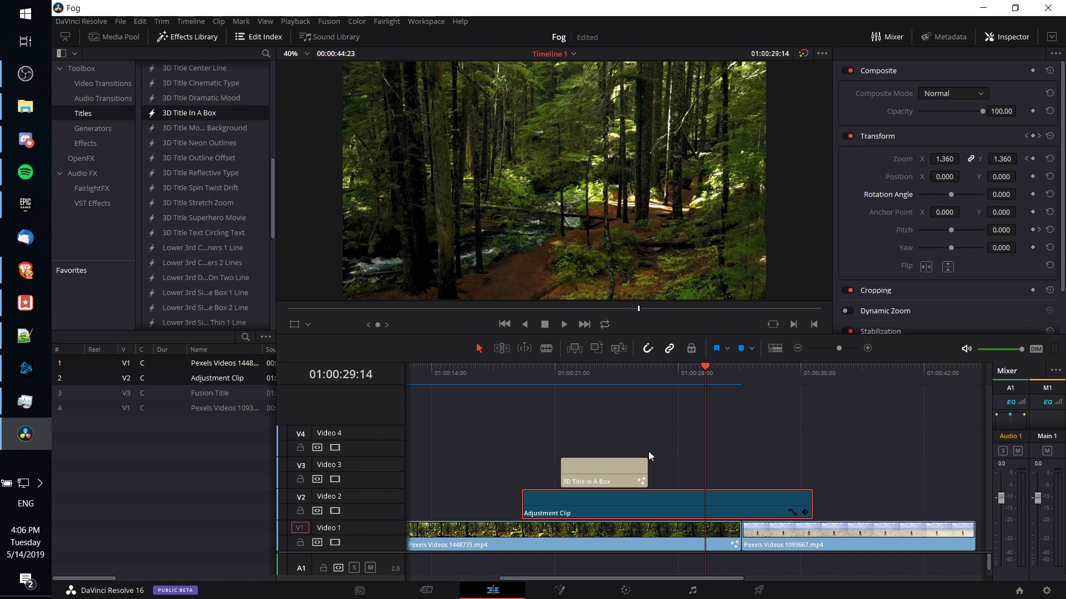
Step: Keyframe the adjustment clip's rotation angle from 0 at 01:00:29:14 to 720 at 01:00:33:07
{"action": "left_click", "coordinate": [713, 540]}
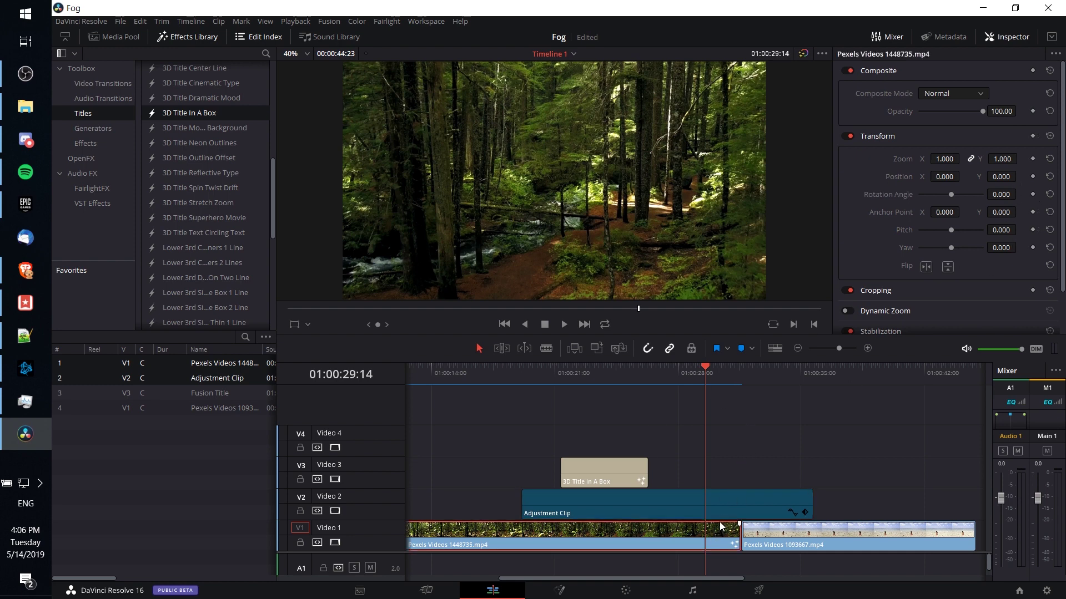
{"action": "left_click", "coordinate": [738, 508]}
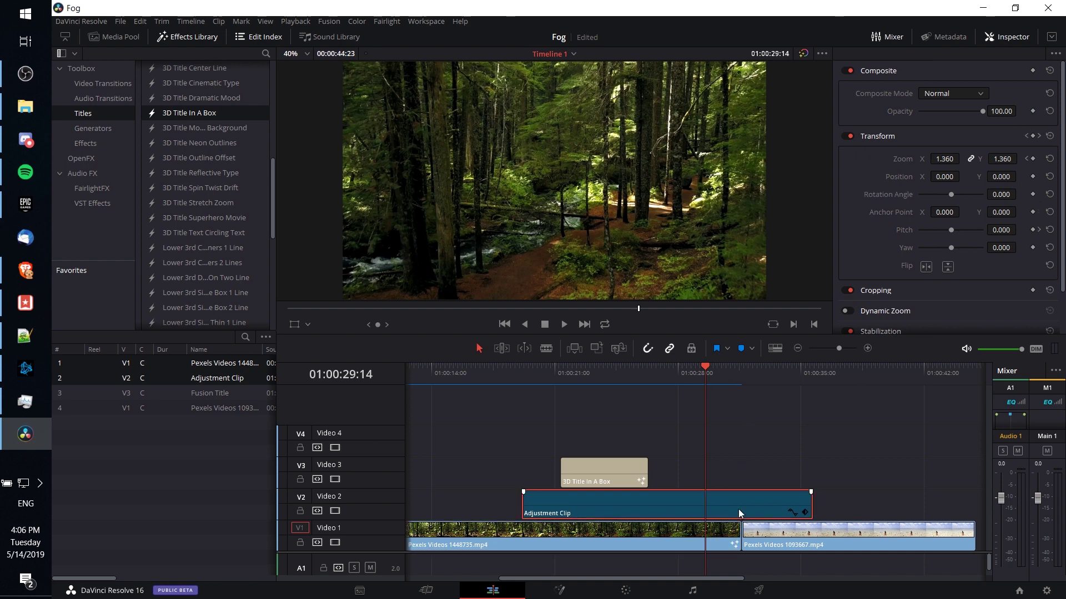
{"action": "left_click", "coordinate": [1031, 195]}
{"action": "left_click", "coordinate": [758, 375]}
{"action": "left_click_drag", "start_coordinate": [758, 374], "coordinate": [771, 372]}
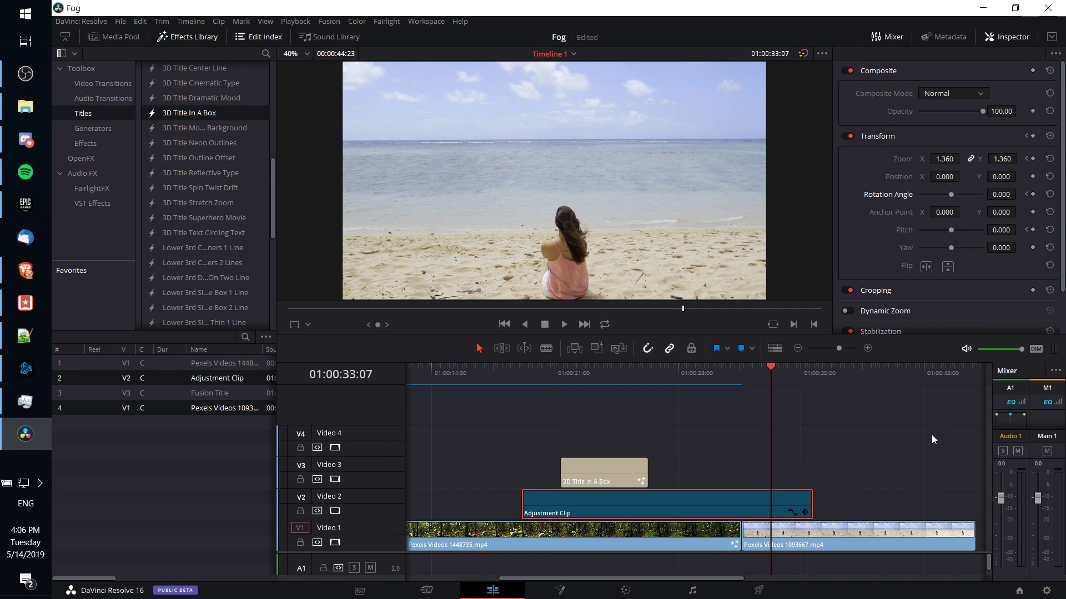
{"action": "left_click", "coordinate": [1005, 195]}
{"action": "type", "text": "720"}
{"action": "key", "text": "Return"}
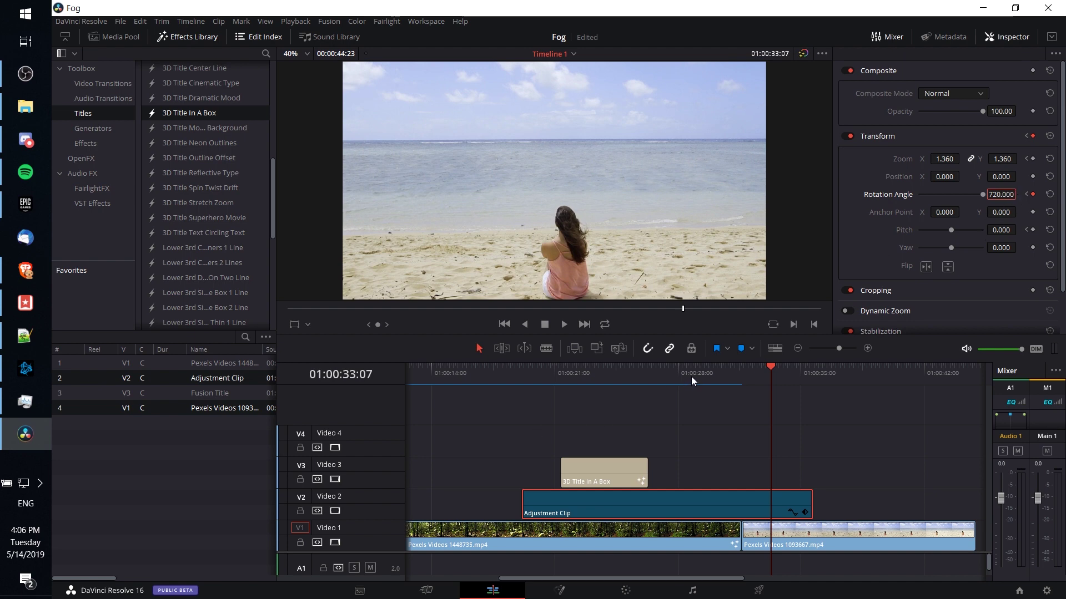
Step: Play back the rotation animation across the cut, starting just before its first keyframe
{"action": "left_click", "coordinate": [774, 371]}
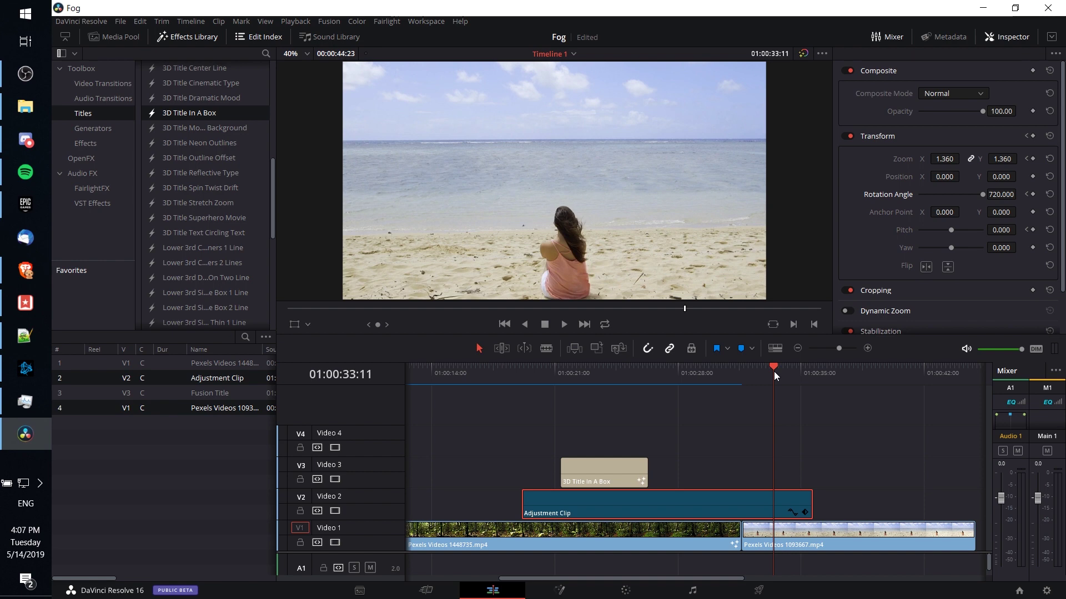
{"action": "left_click", "coordinate": [695, 379]}
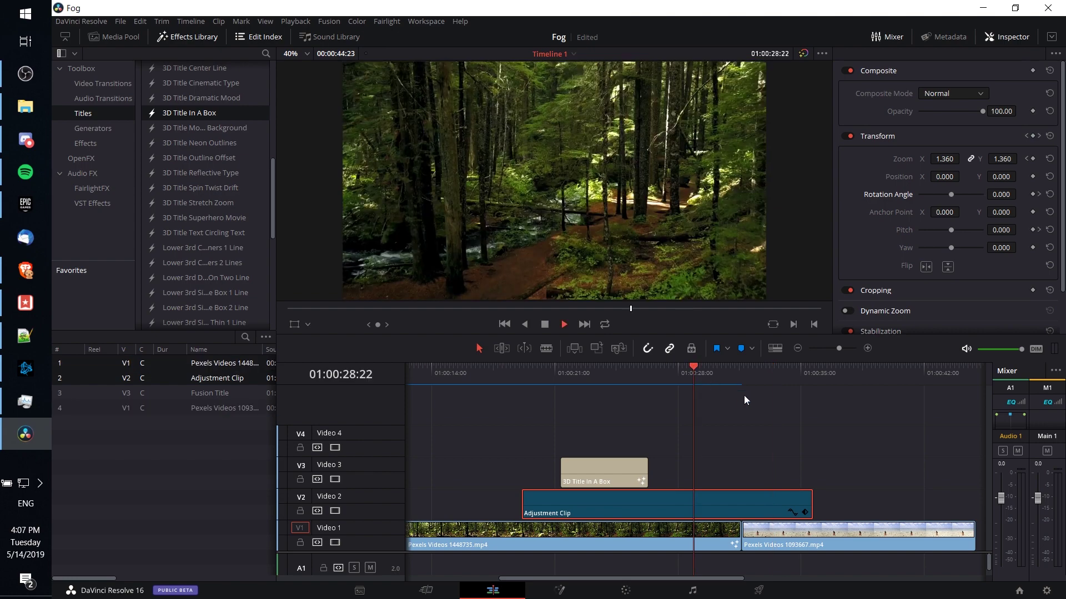
{"action": "key", "text": "space"}
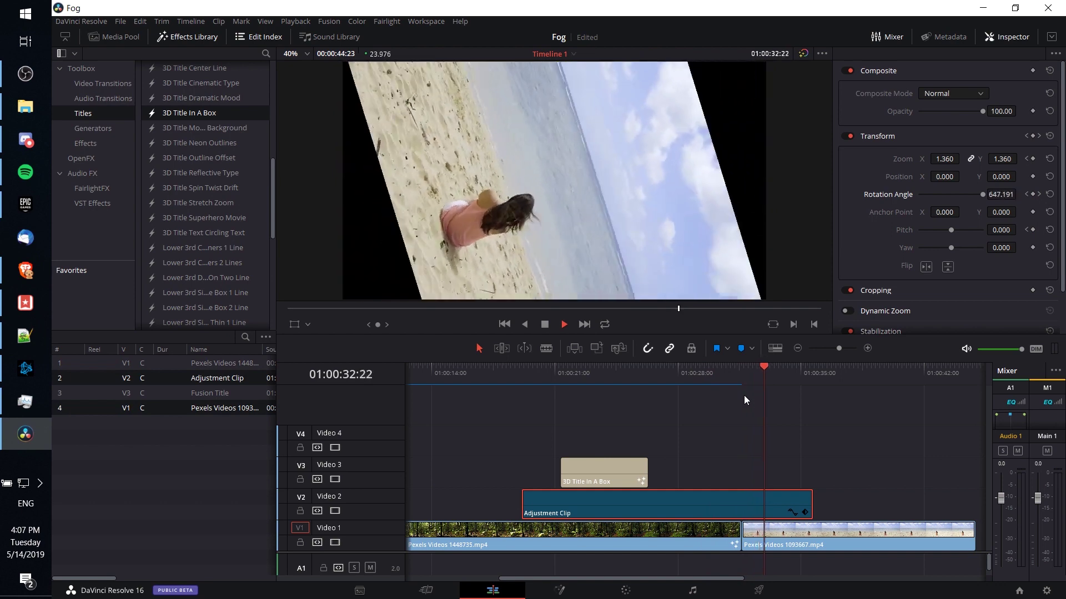
{"action": "key", "text": "space"}
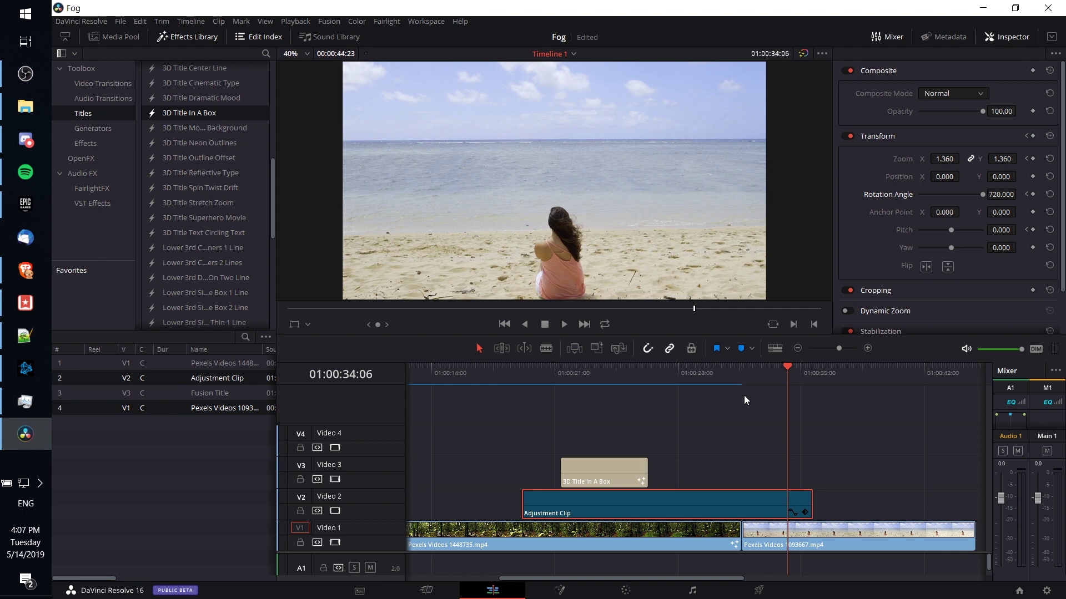
Step: Keyframe the adjustment clip's zoom to 2.000 at 01:00:29:14, where its rotation begins
{"action": "key", "text": "Up"}
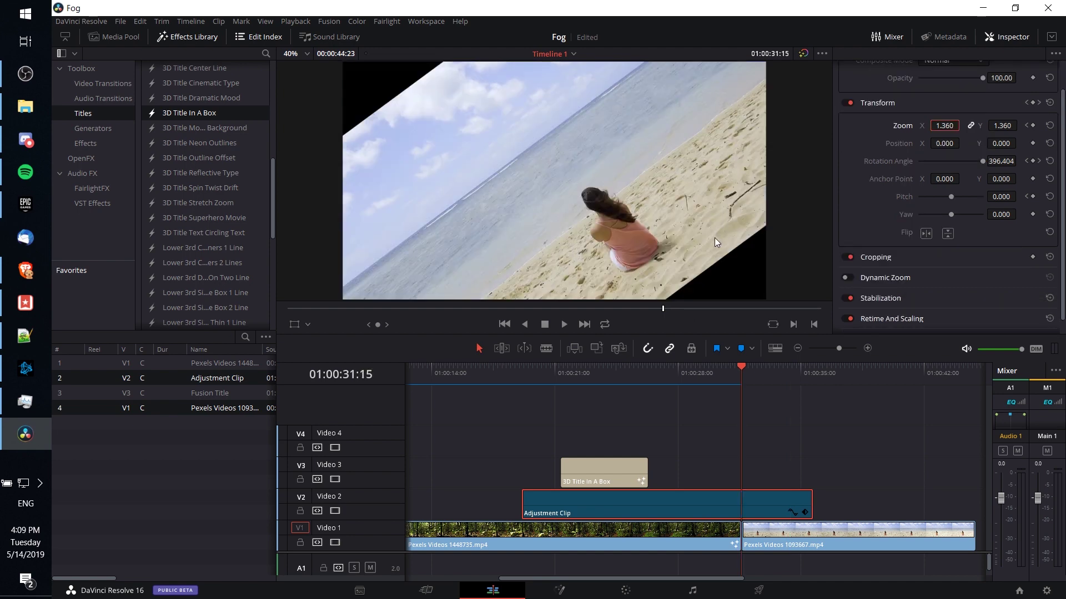
{"action": "left_click", "coordinate": [705, 375]}
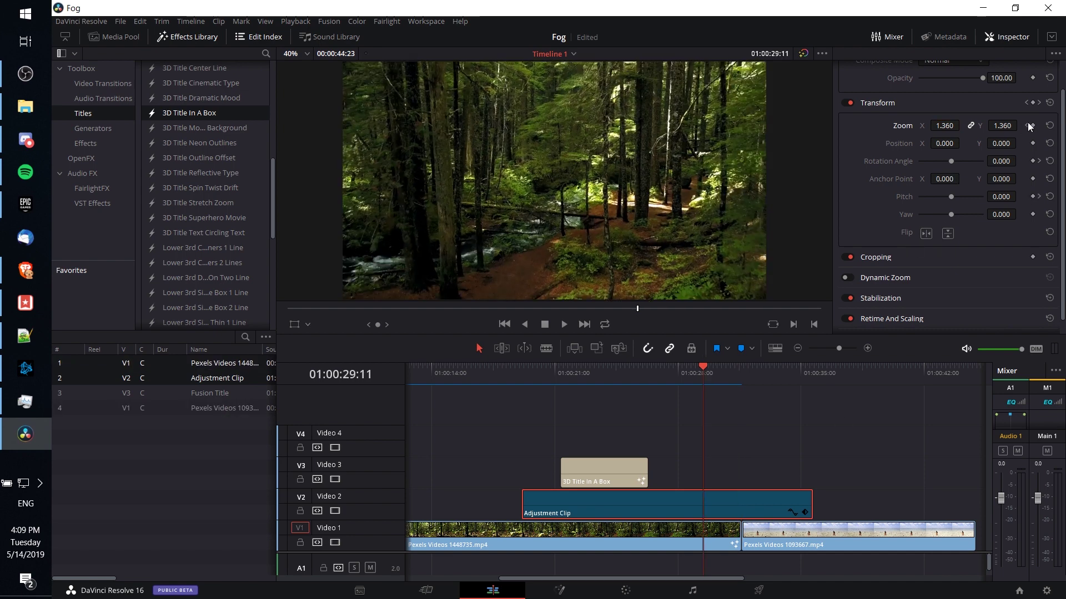
{"action": "left_click_drag", "start_coordinate": [702, 369], "coordinate": [704, 366]}
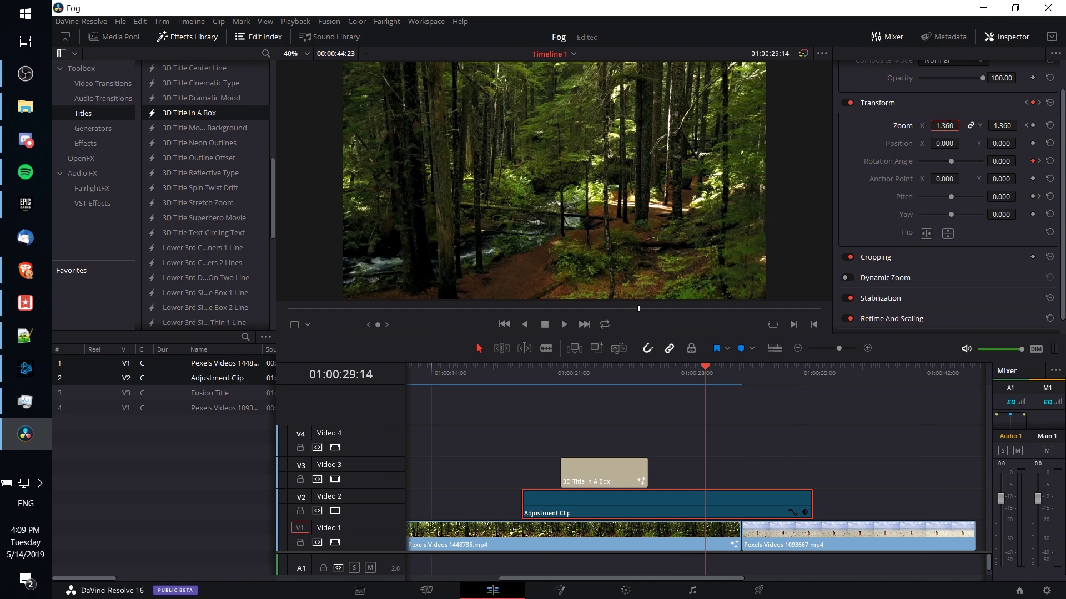
{"action": "double_click", "coordinate": [948, 125]}
{"action": "type", "text": "2"}
{"action": "key", "text": "Return"}
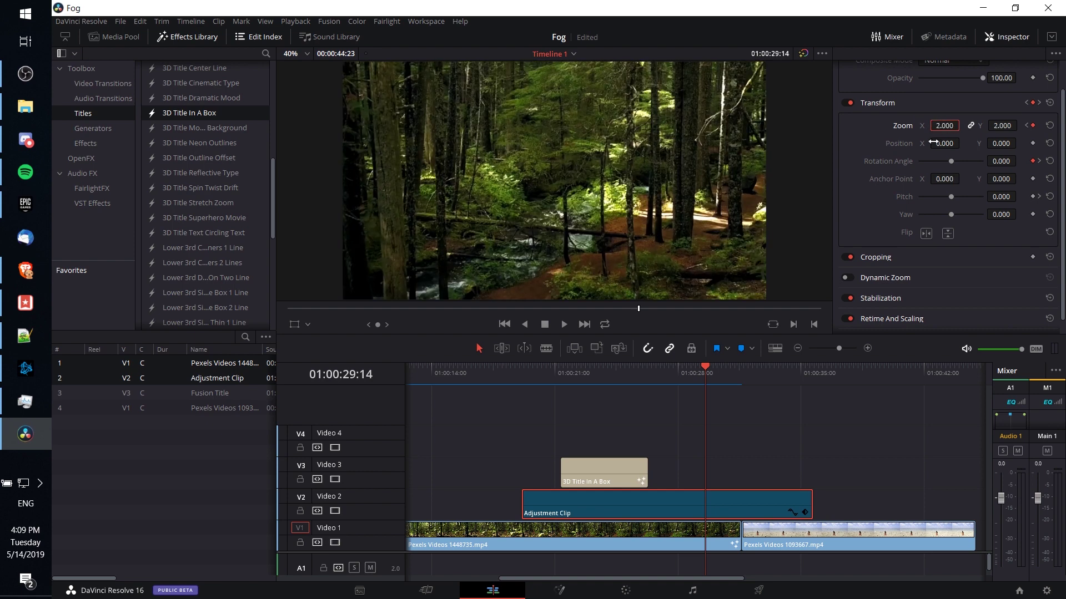
Step: Play back the combined zoom and rotation from 01:00:28:15 until just before the cut to the beach clip
{"action": "left_click_drag", "start_coordinate": [693, 375], "coordinate": [688, 374]}
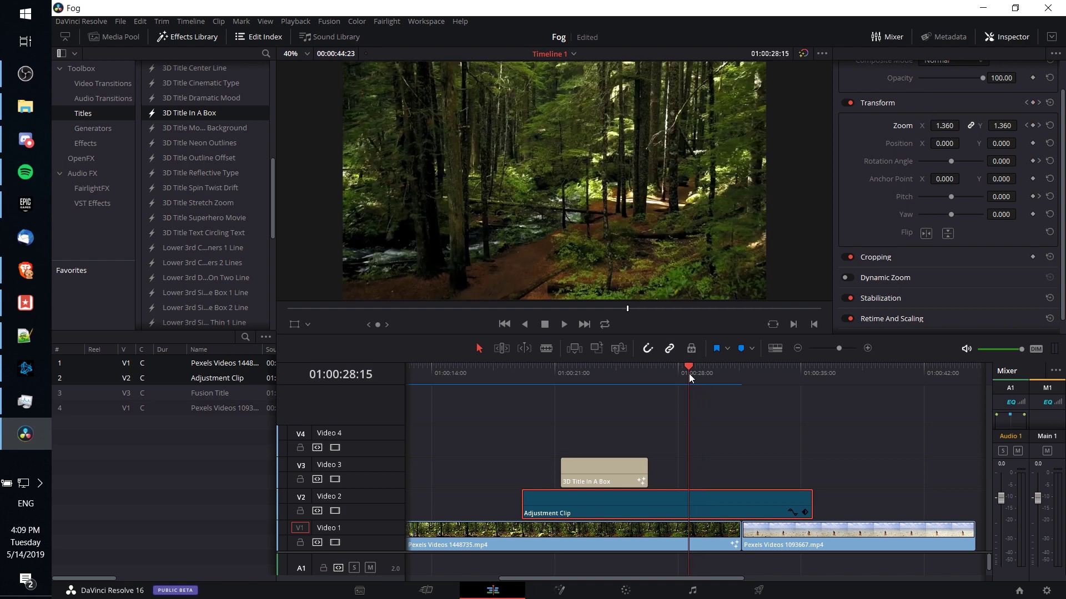
{"action": "key", "text": "space"}
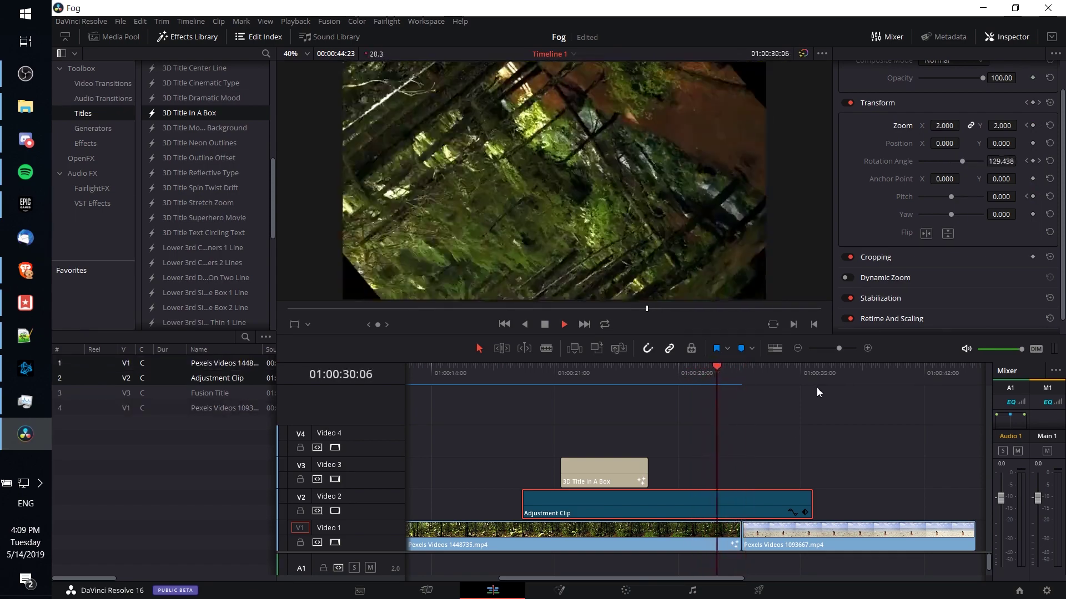
{"action": "key", "text": "space"}
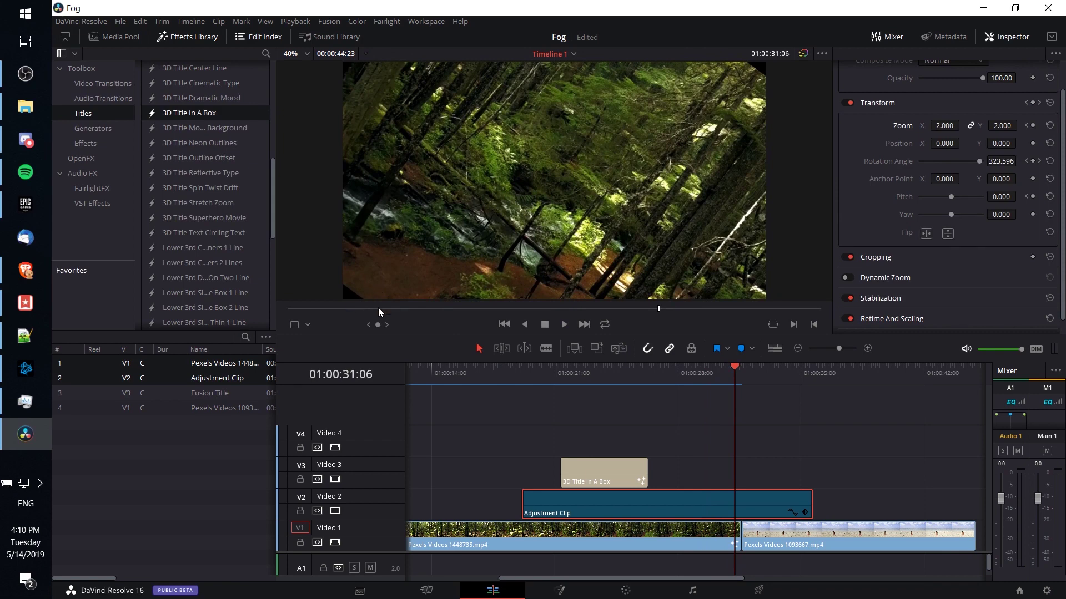
Step: Set the zoom of the forest clip beneath the adjustment clip to 1.080
{"action": "left_click", "coordinate": [711, 532]}
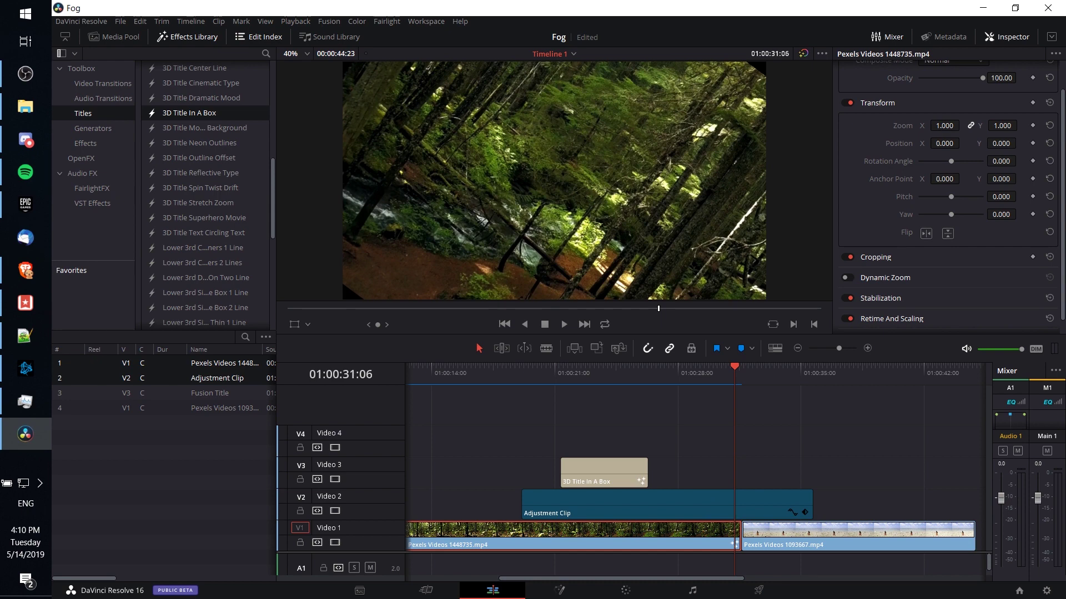
{"action": "left_click_drag", "start_coordinate": [944, 126], "coordinate": [963, 124]}
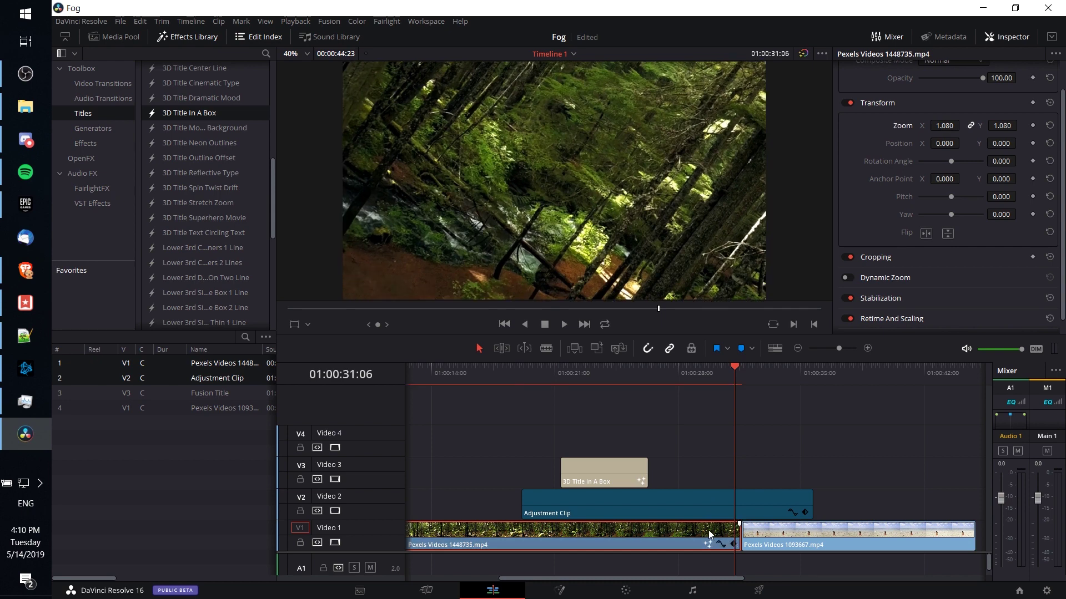
Step: Ease out of the first rotation keyframe in the adjustment clip's Rotation Angle curve, and close the curve view
{"action": "left_click", "coordinate": [724, 508]}
{"action": "key", "text": "slash"}
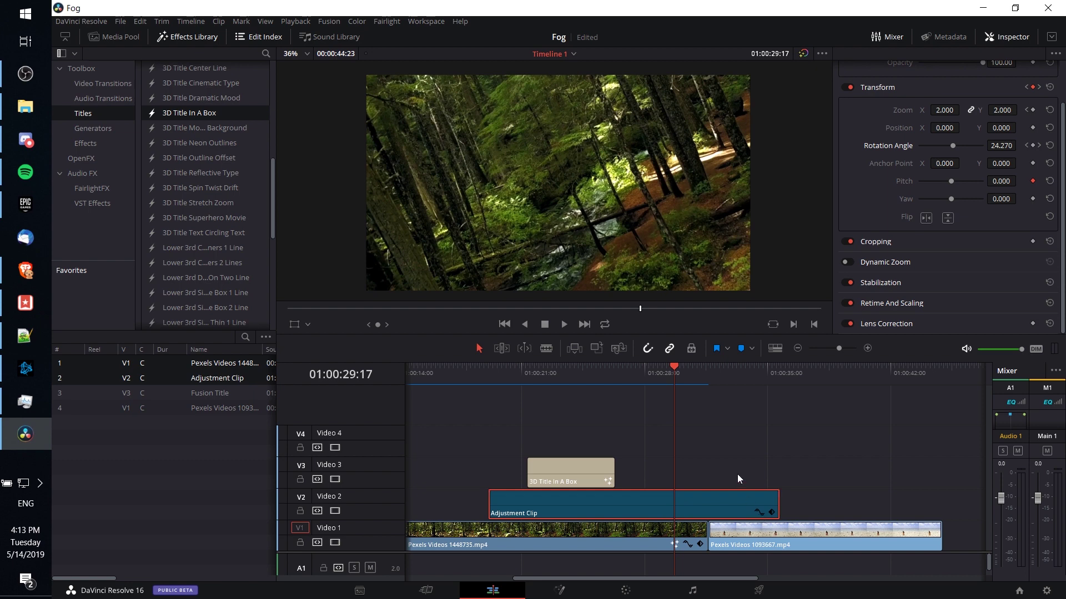
{"action": "left_click", "coordinate": [759, 514]}
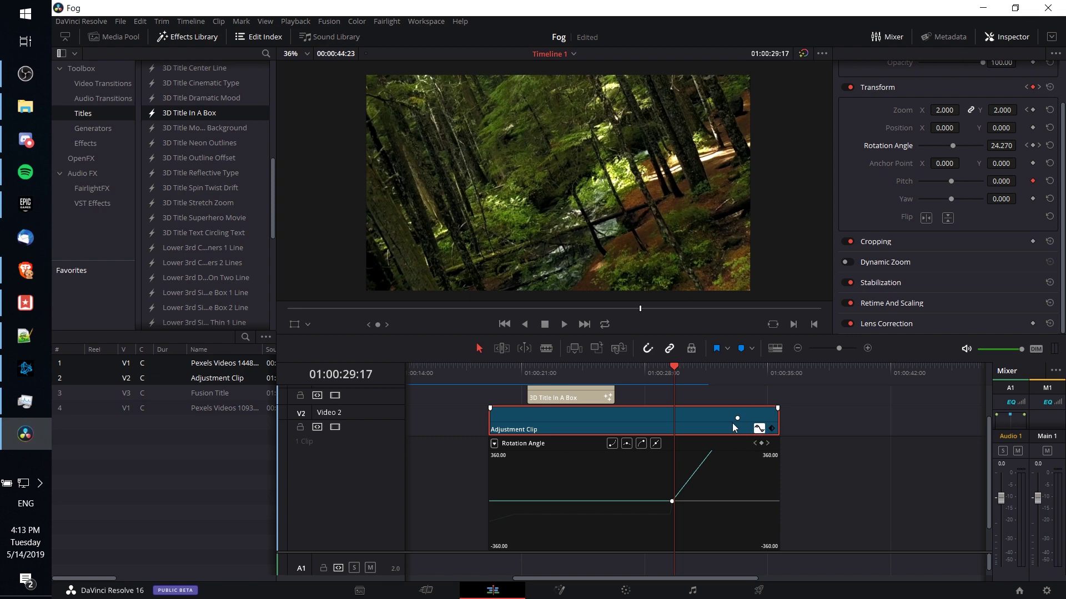
{"action": "left_click", "coordinate": [671, 501]}
{"action": "left_click", "coordinate": [625, 448]}
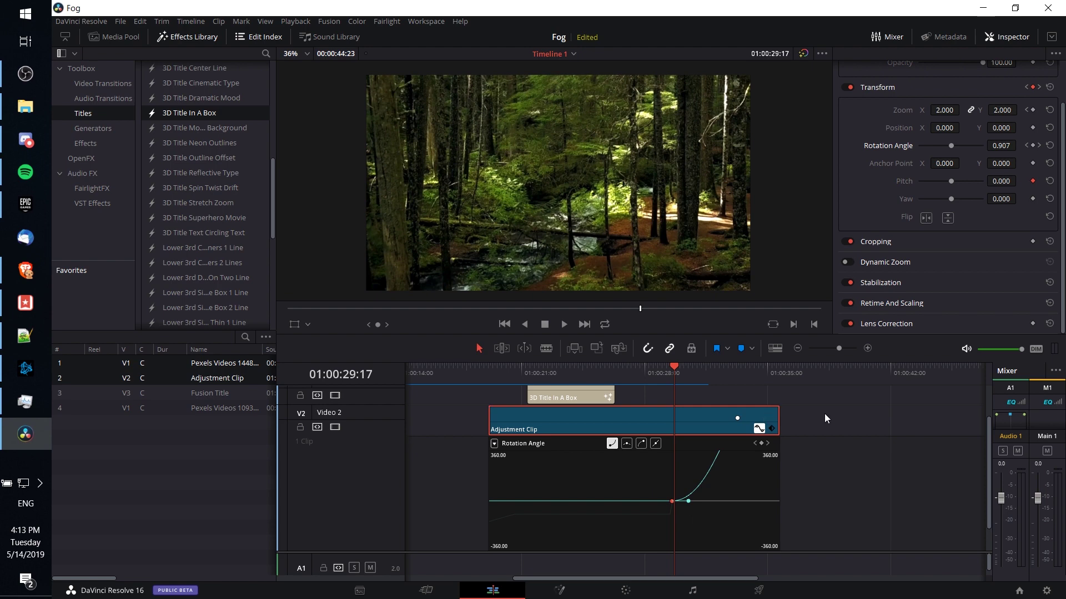
{"action": "left_click", "coordinate": [759, 428]}
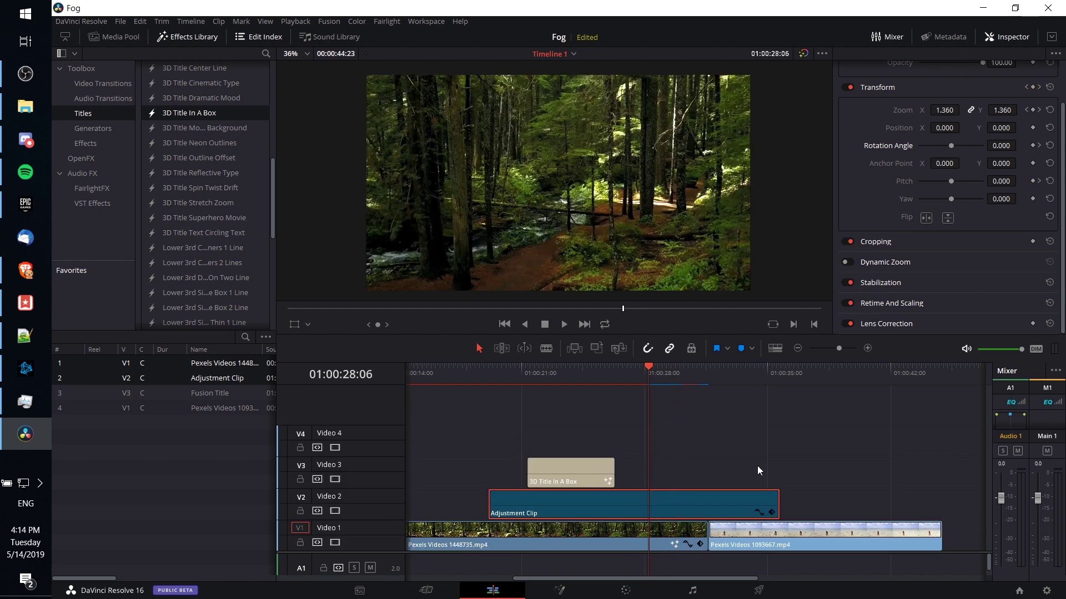
Step: Play back the eased rotation from 01:00:28:06 across the cut into the beach clip
{"action": "key", "text": "space"}
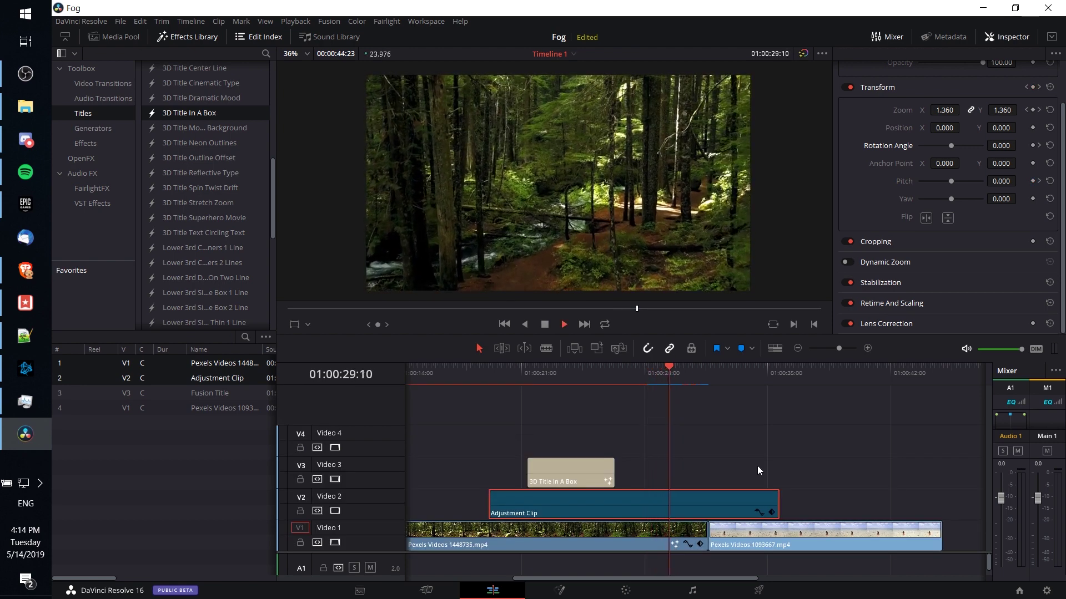
{"action": "left_click", "coordinate": [758, 470]}
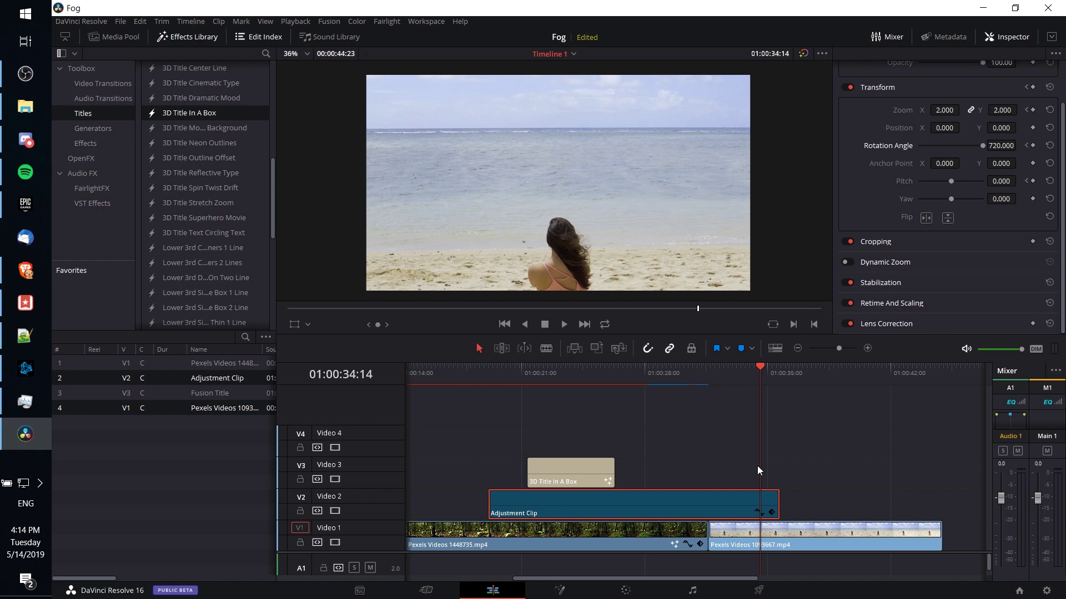